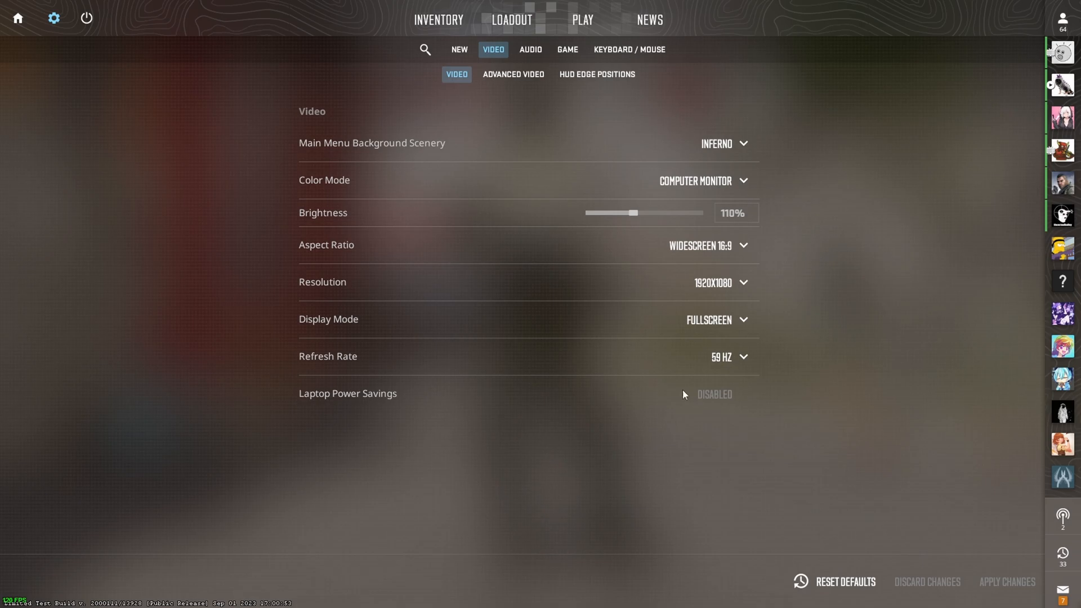
Switch the aspect ratio to Normal 4:3, giving 1280x960 at 60 Hz.
click(714, 250)
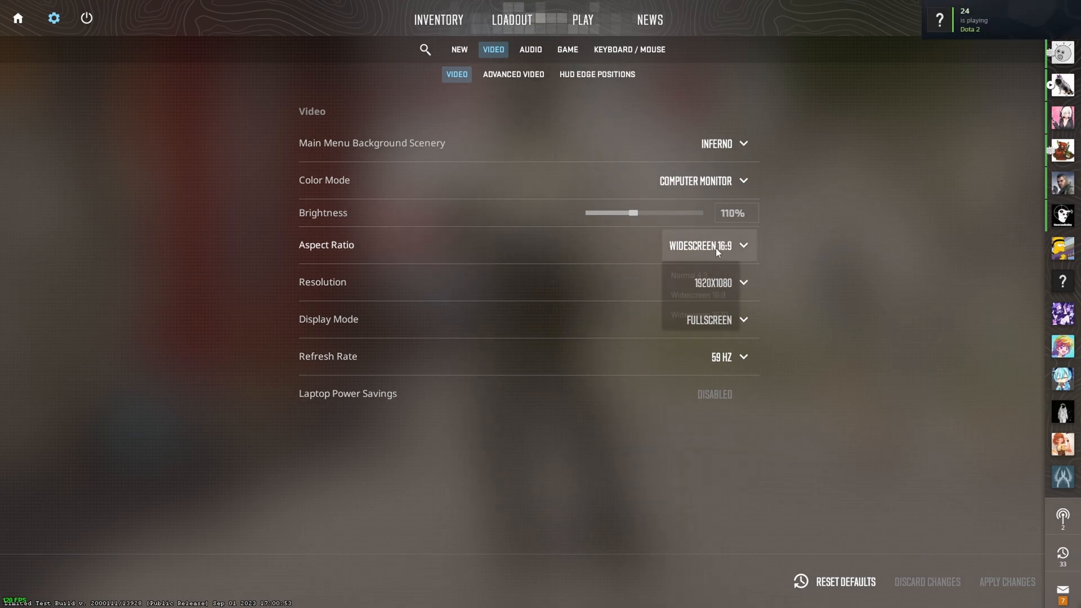
click(689, 275)
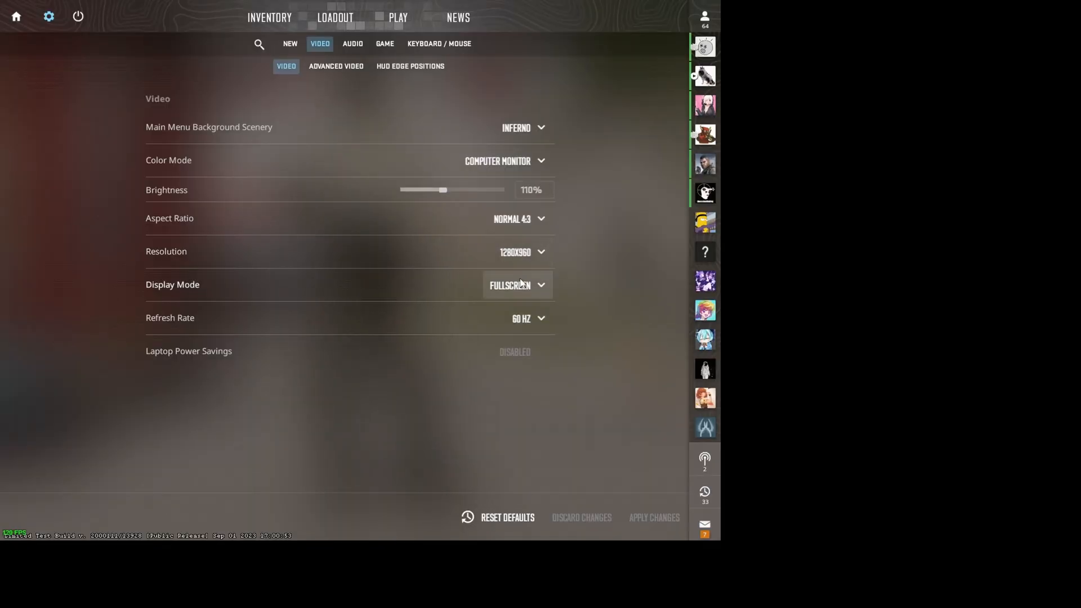
Choose the 1280x1024 resolution, keeping Normal 4:3 fullscreen.
click(526, 256)
click(518, 314)
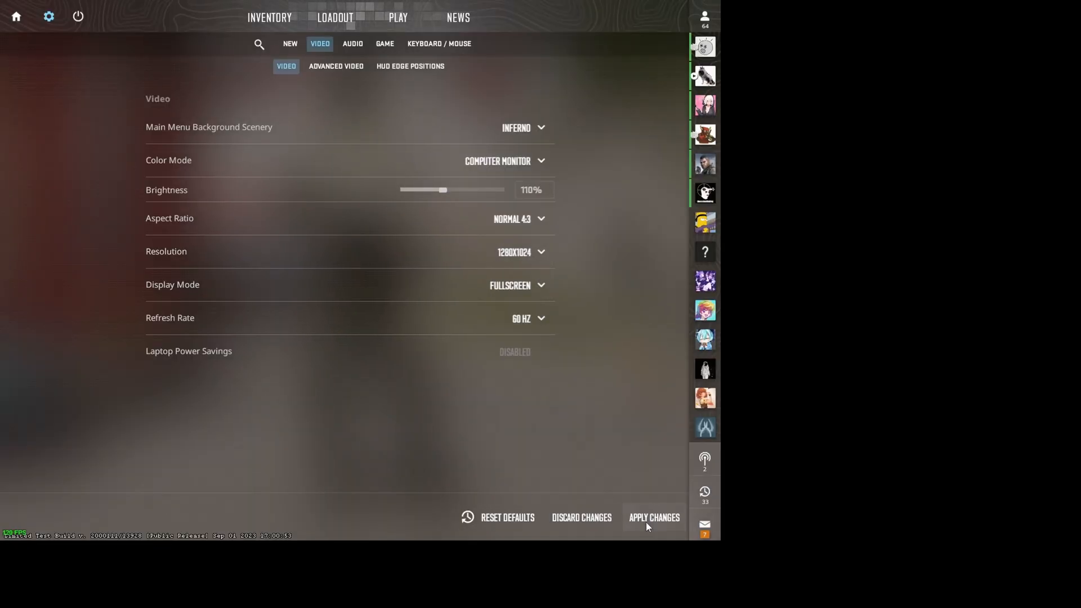